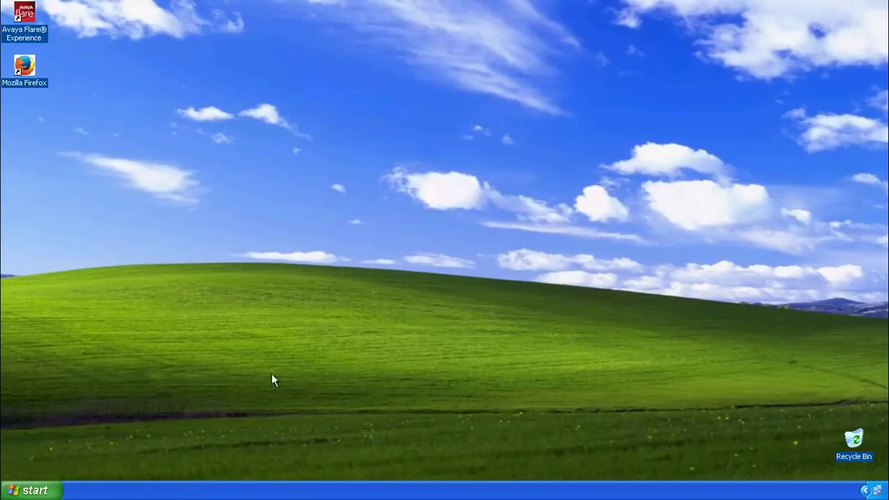
- Launch IP Office System Status from Start > All Programs > IP Office
click(42, 490)
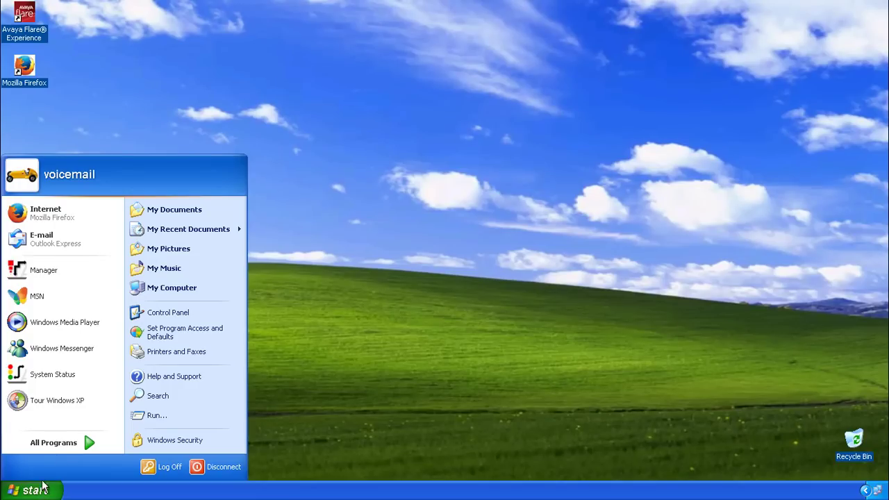
click(68, 444)
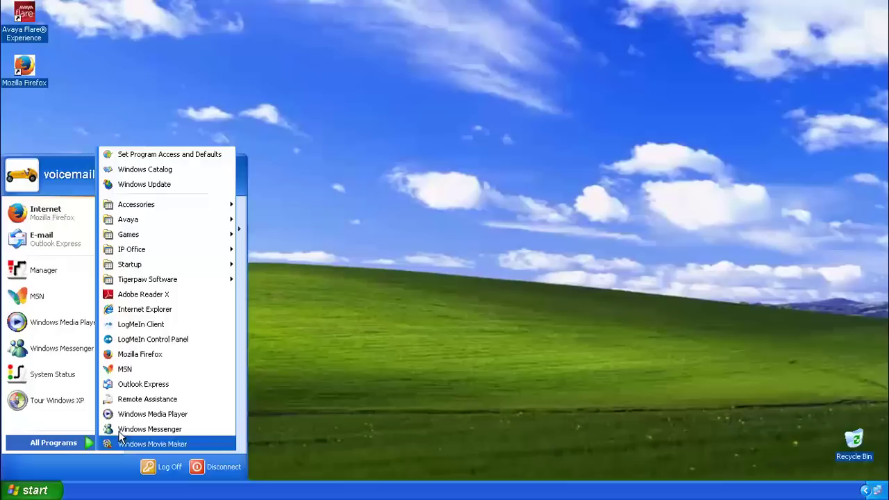
mouse_move(226, 251)
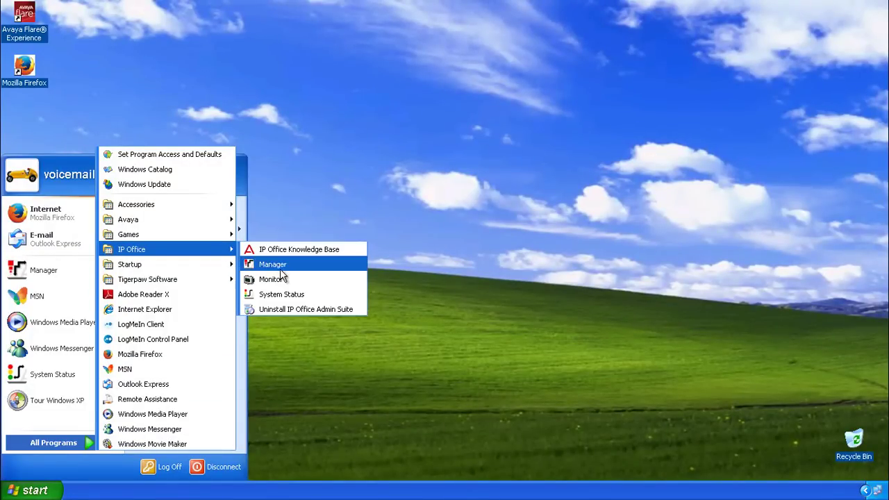
click(287, 298)
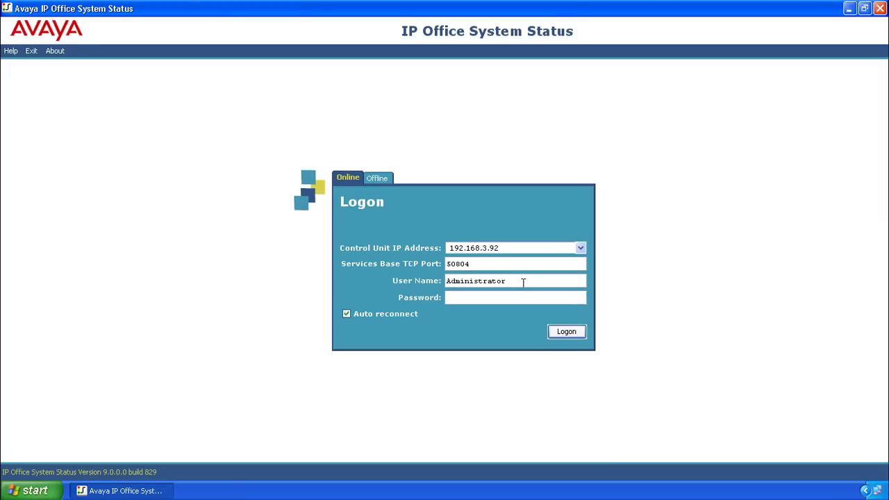
- Log on to control unit 192.168.3.92, copying the user name into the password field
drag(506, 282, 440, 263)
right_click(462, 279)
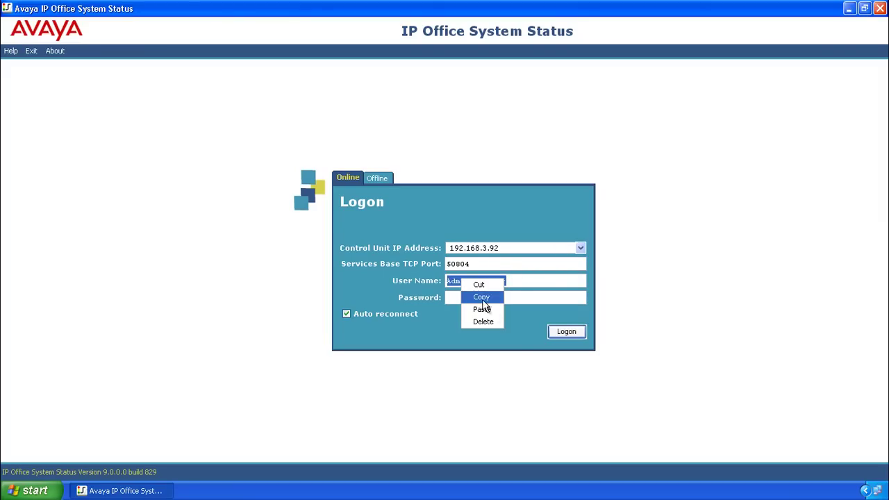
click(483, 298)
click(488, 299)
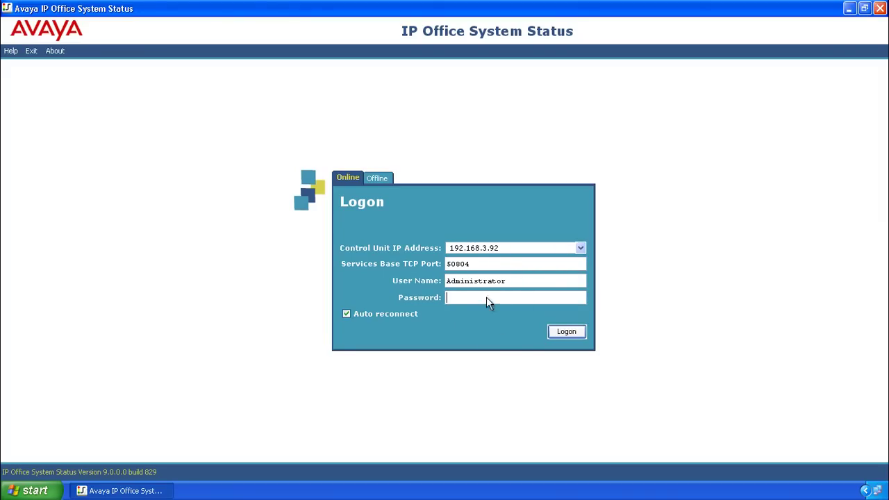
right_click(487, 300)
click(520, 330)
click(562, 331)
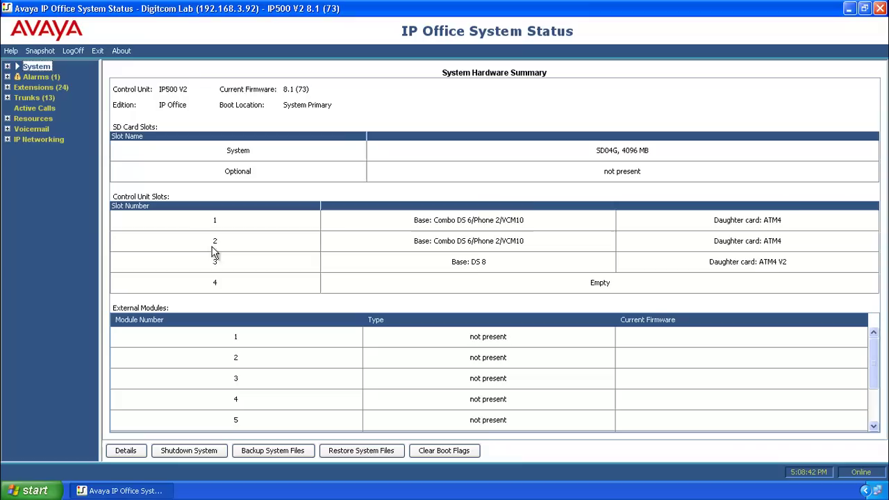
- Show the Extension Summary of all 24 extensions, with 103 on a 5402 phone
click(50, 86)
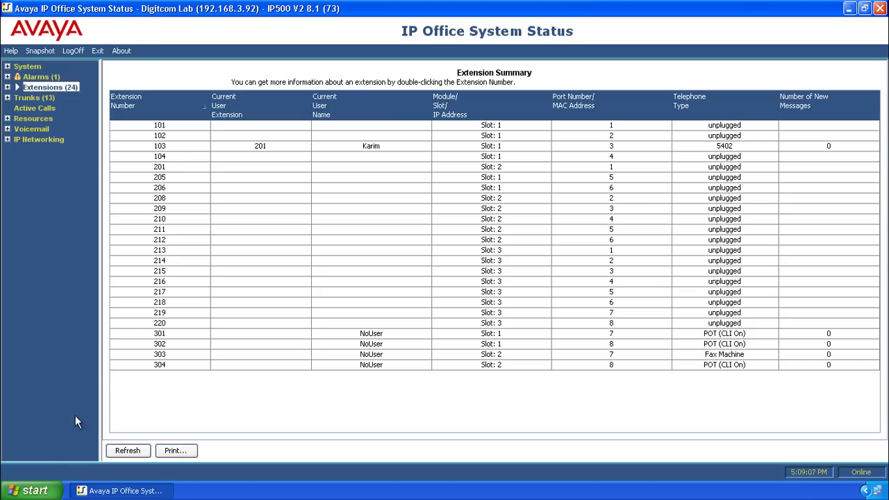
- Launch IP Office Manager from Start > All Programs > IP Office
click(37, 490)
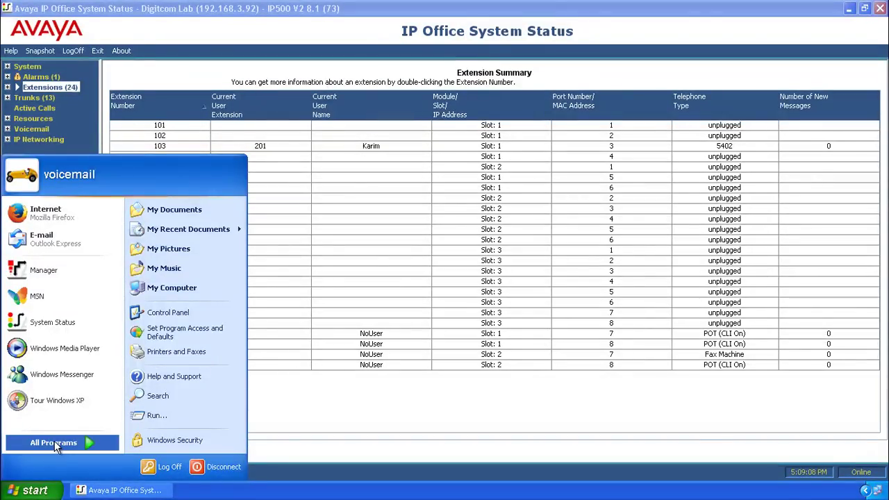
mouse_move(54, 445)
mouse_move(175, 249)
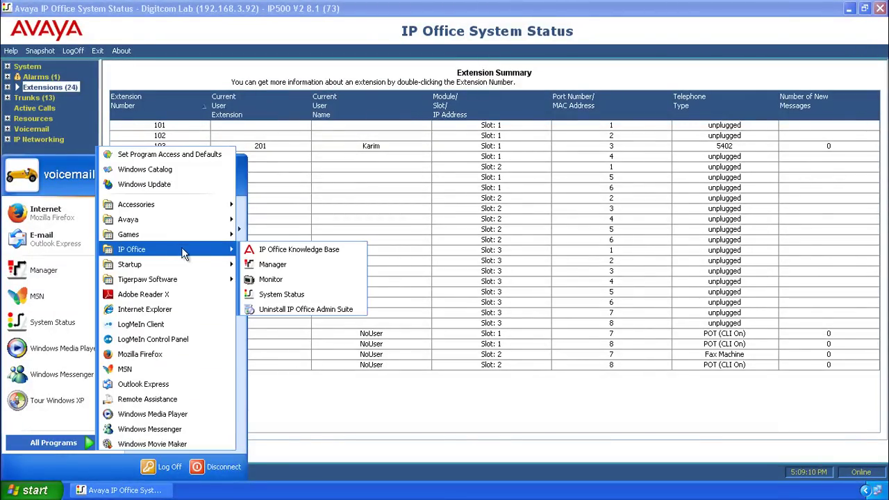
click(260, 265)
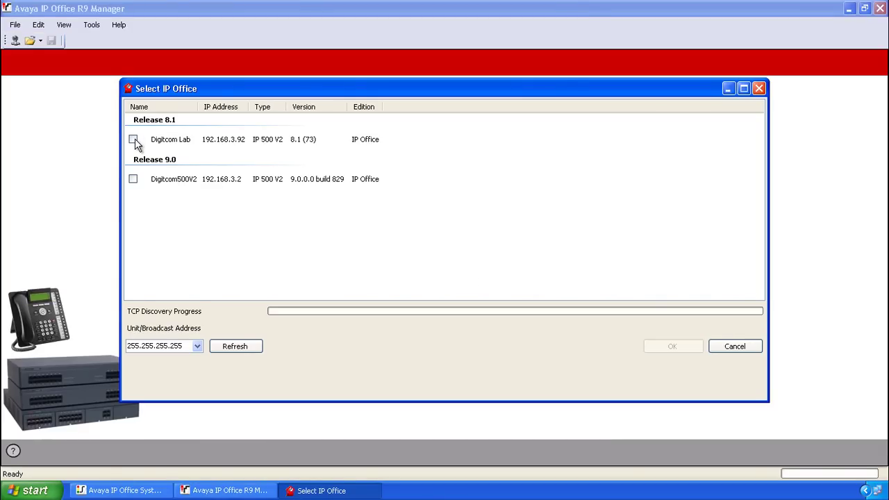
- Select Digitcom Lab and log in, pasting the service user name as the password
click(133, 140)
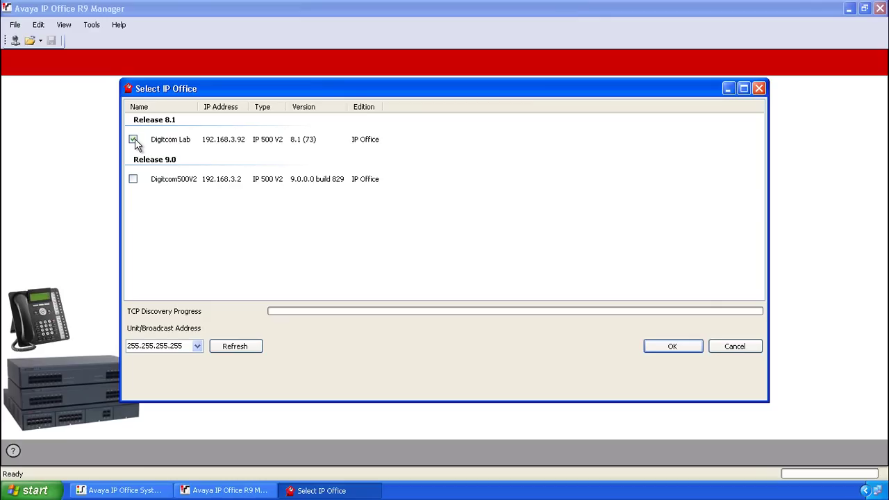
click(649, 346)
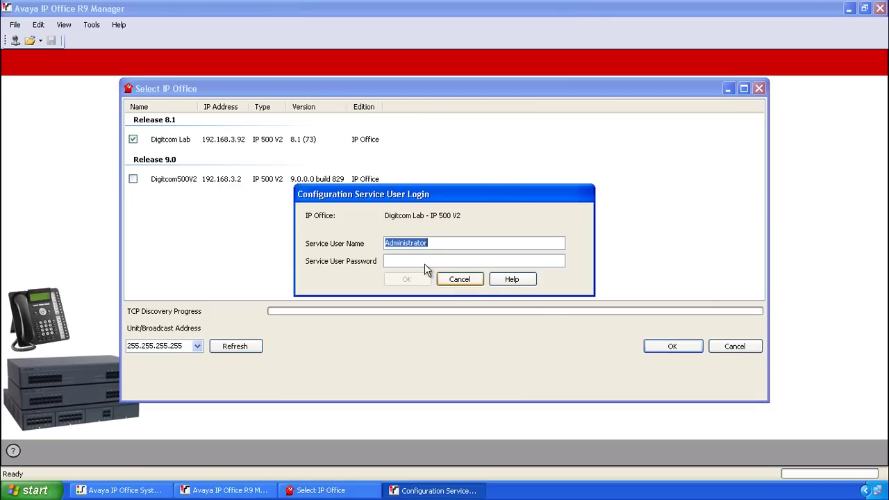
right_click(407, 242)
click(439, 279)
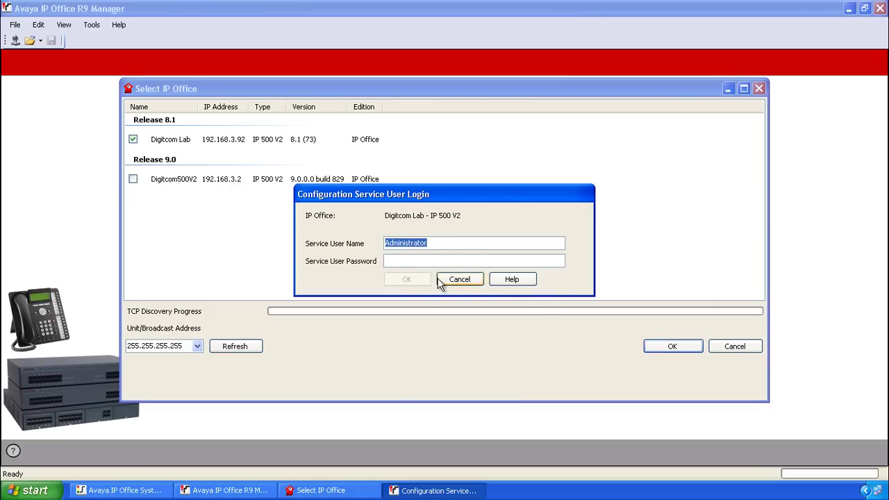
right_click(415, 261)
click(445, 304)
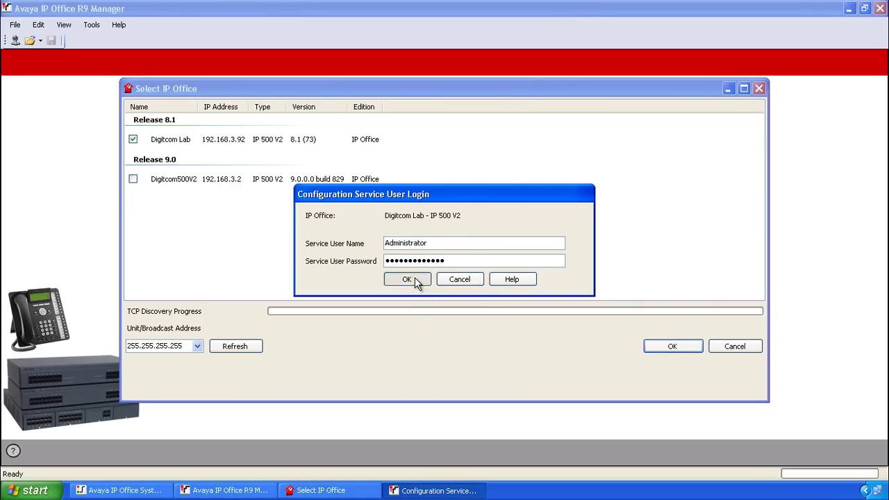
click(415, 278)
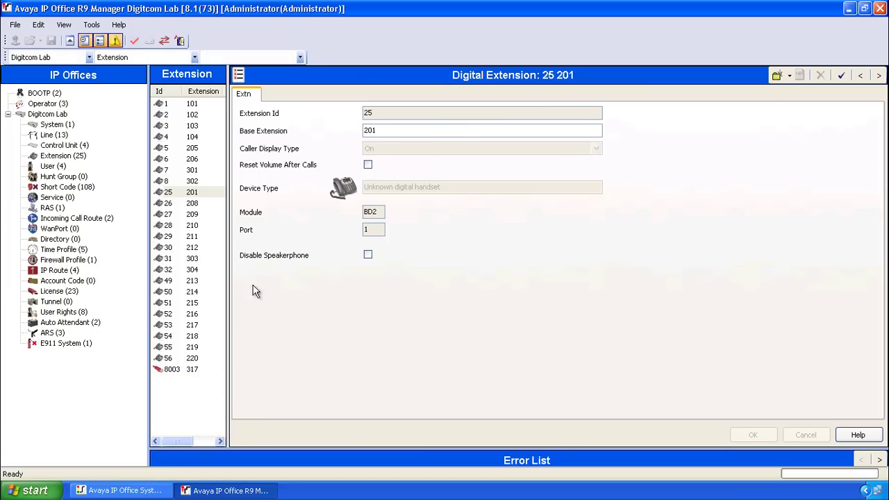
- List the extensions and start replacing extension 103's Base Extension with 201
click(64, 157)
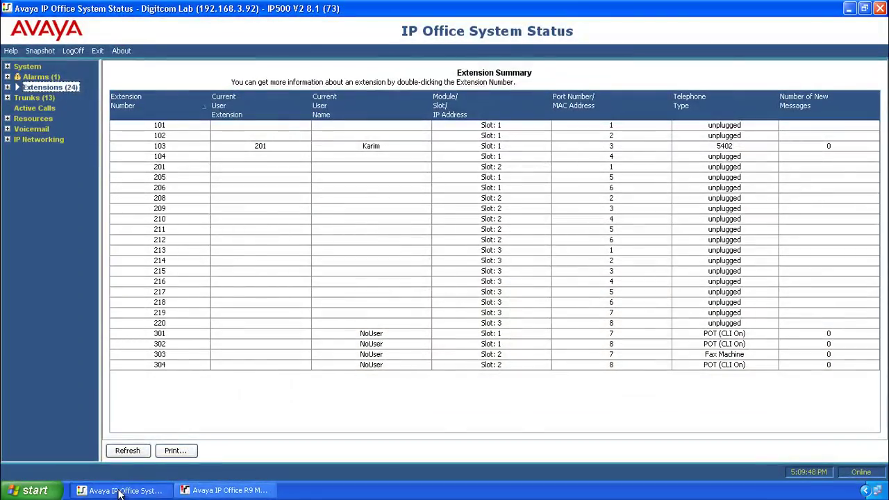
click(230, 490)
drag(397, 131, 350, 117)
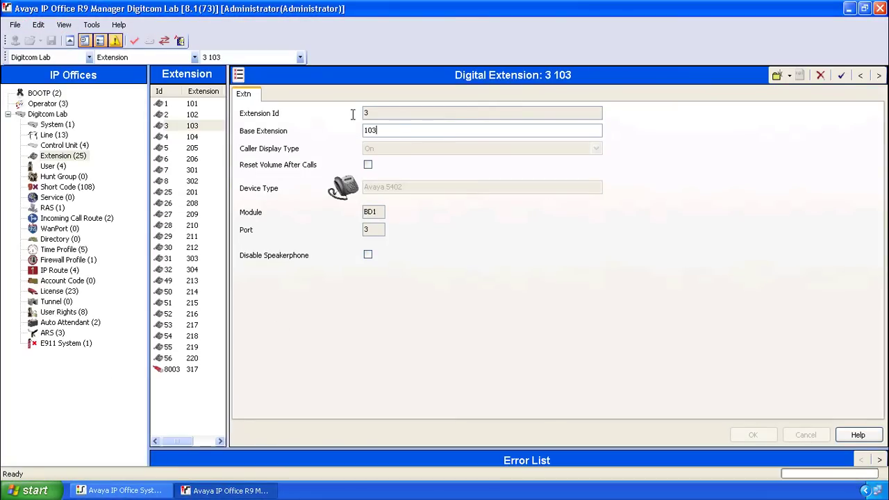
text(20)
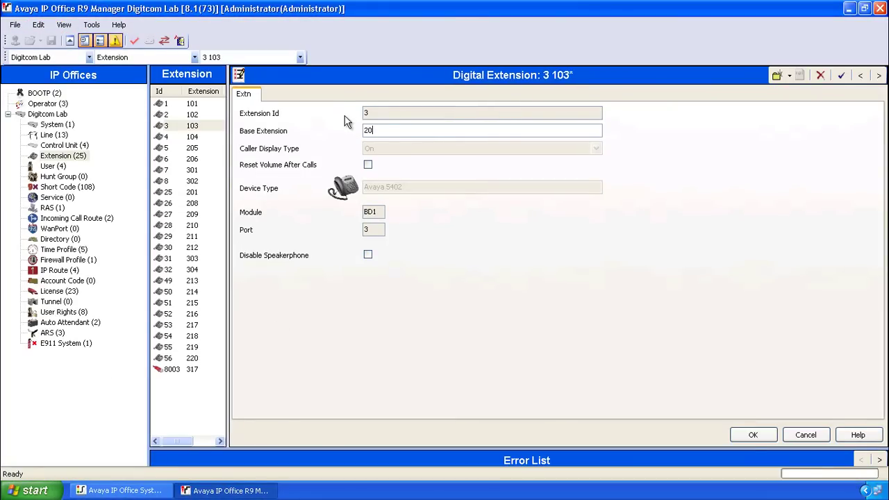
text(1)
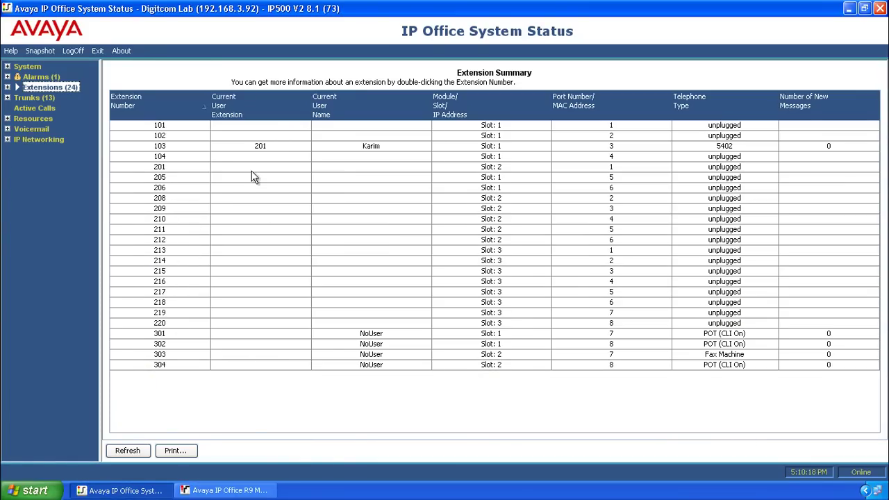
- Bring the Manager window back to the front to continue renumbering
click(218, 491)
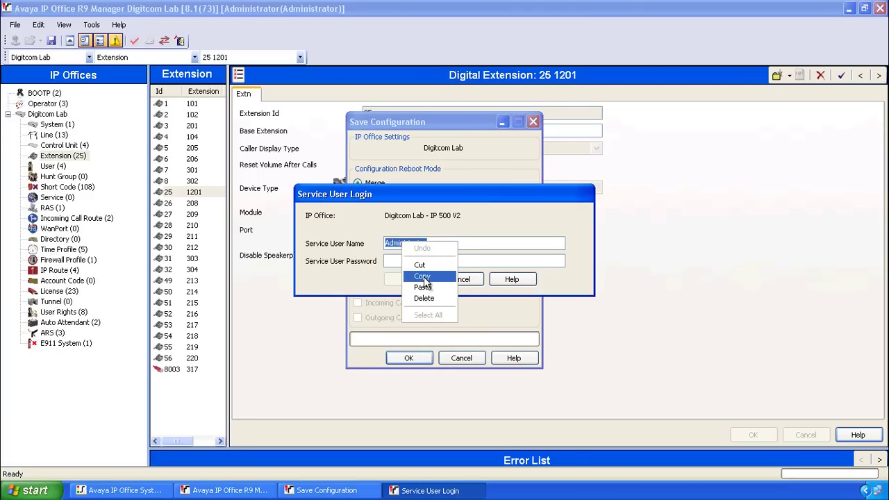
- Copy the service user name and paste it as the Service User Login password
click(416, 275)
right_click(408, 261)
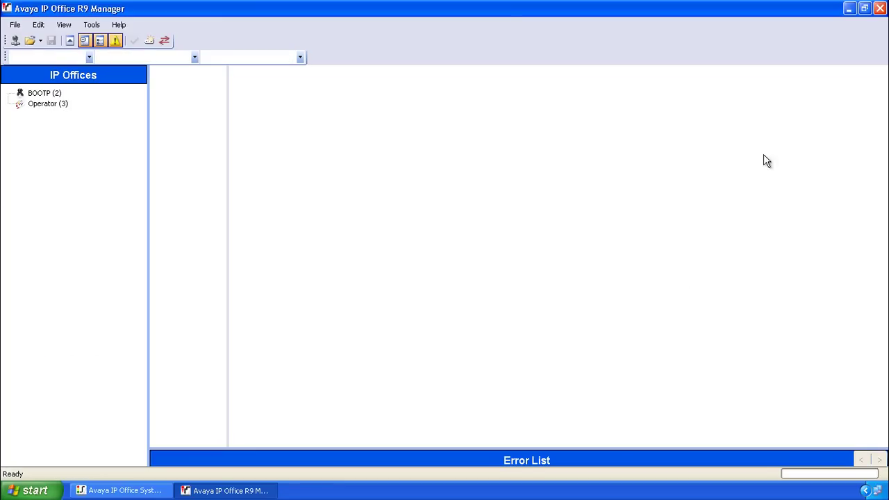
- Minimize Manager to check extensions 201 and 1201, then close System Status and Manager
click(848, 10)
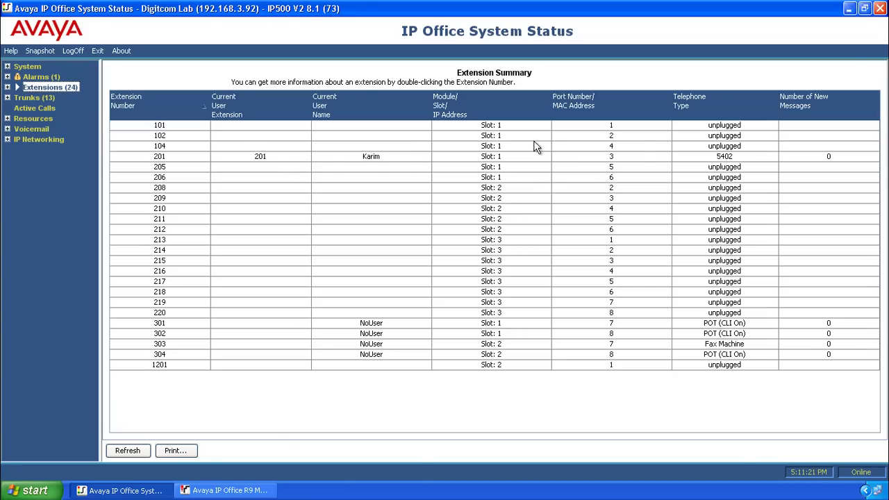
click(879, 8)
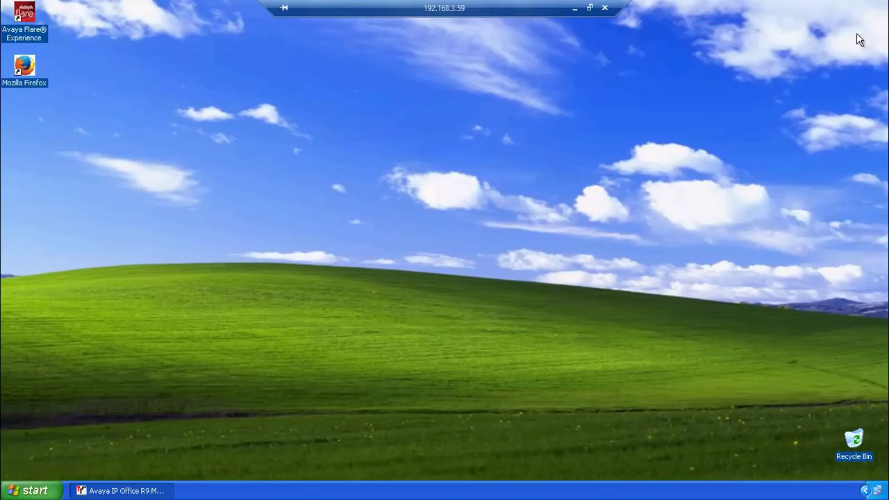
right_click(141, 490)
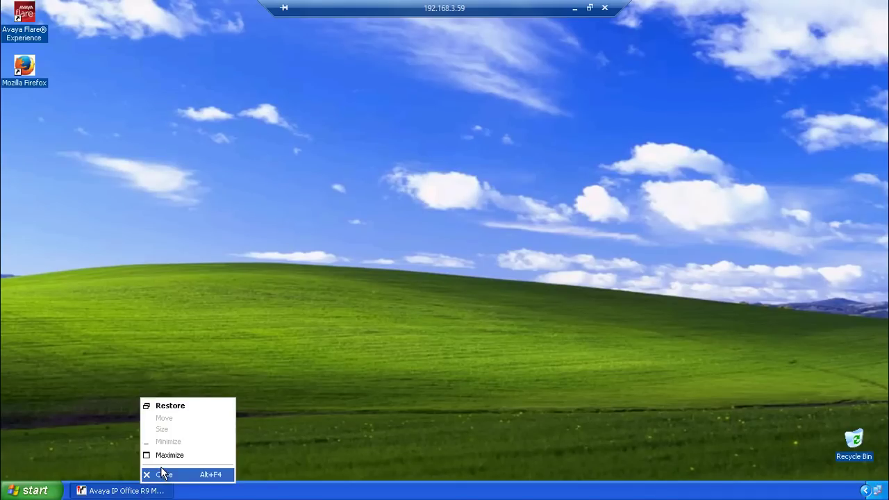
click(164, 474)
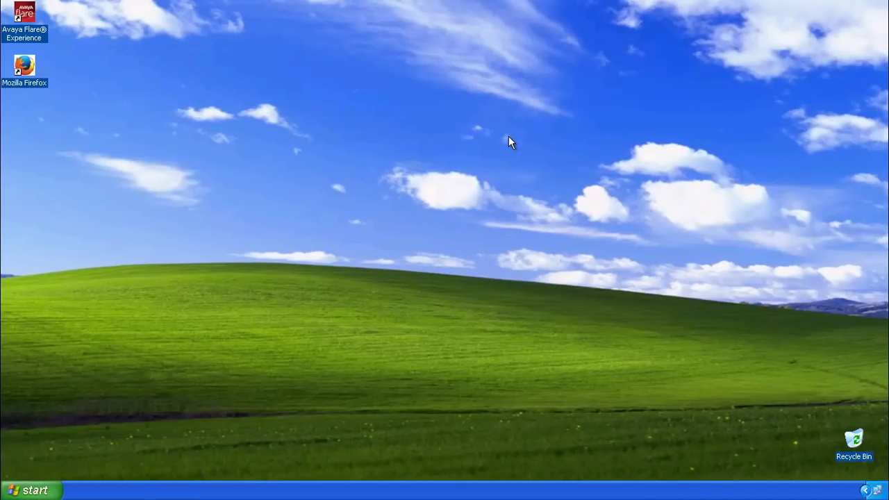